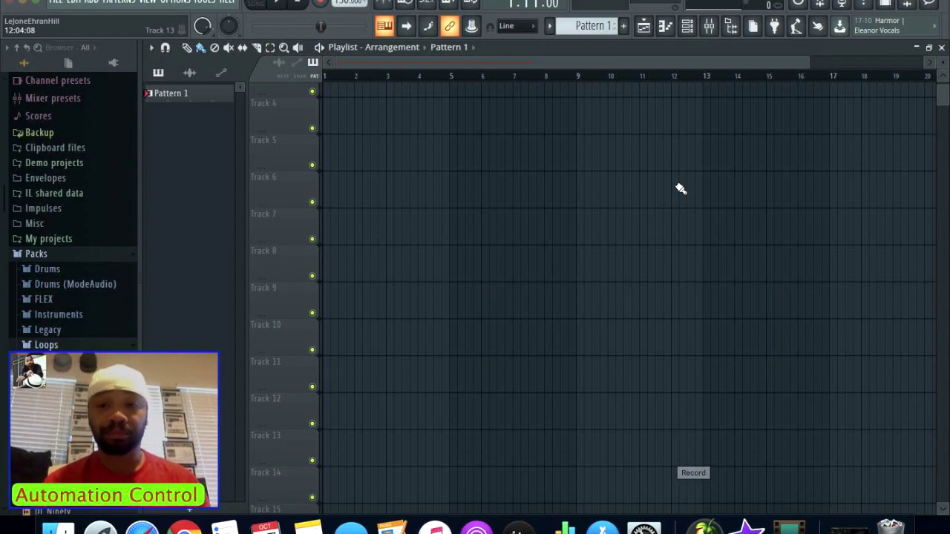
- Open the Channel rack to show the Kick, Clap, Hat and Snare channels with the kick pattern
click(687, 27)
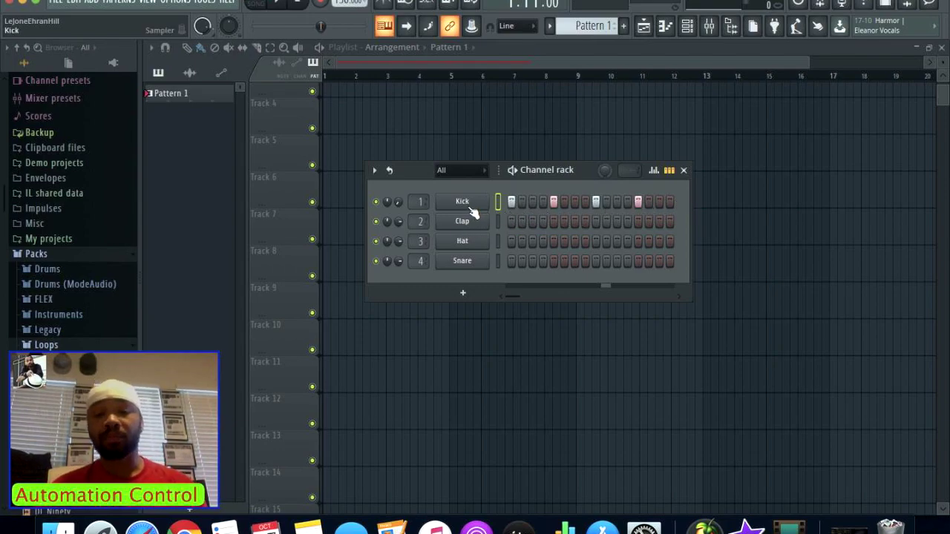
- Start song playback with the metronome on, then open and close the mixer
key(space)
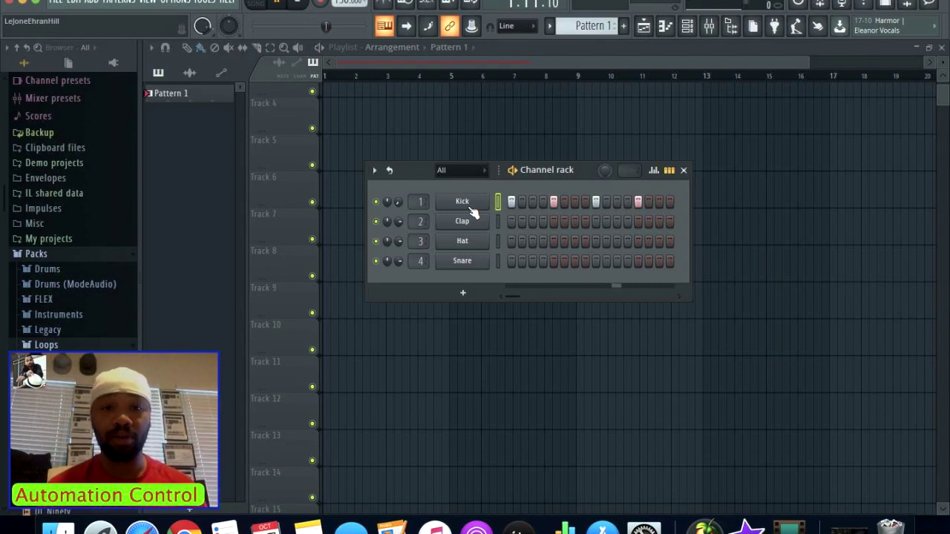
click(384, 6)
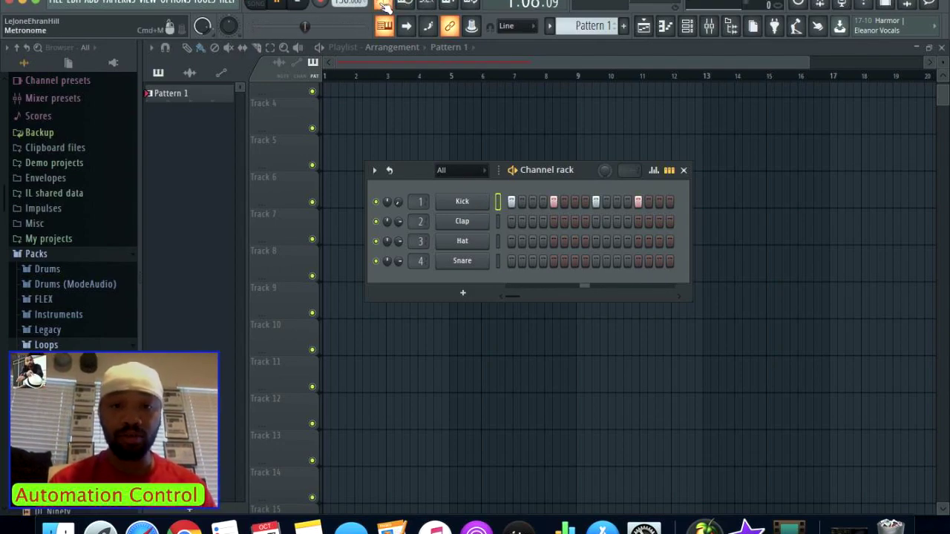
click(718, 28)
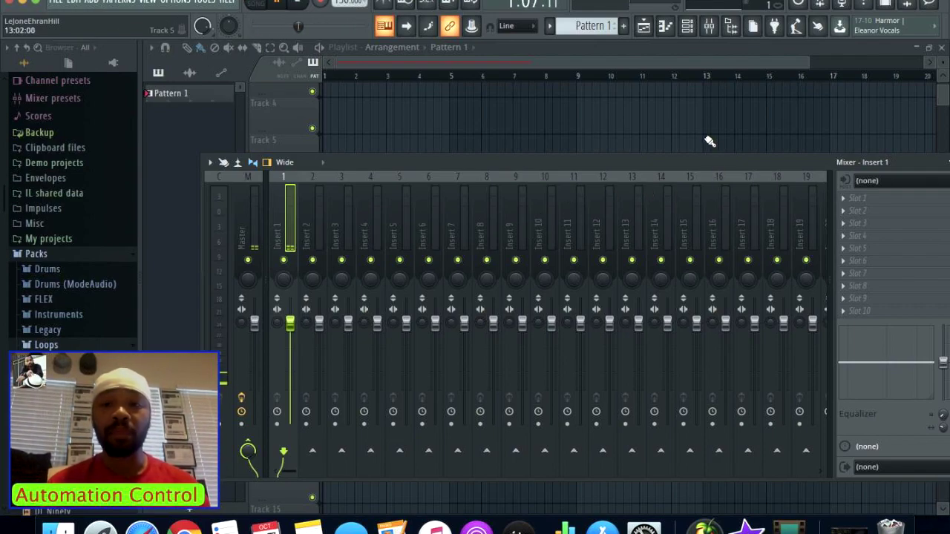
key(F9)
- Reopen the channel rack and view the Kick channel's sample settings, then close them
click(687, 26)
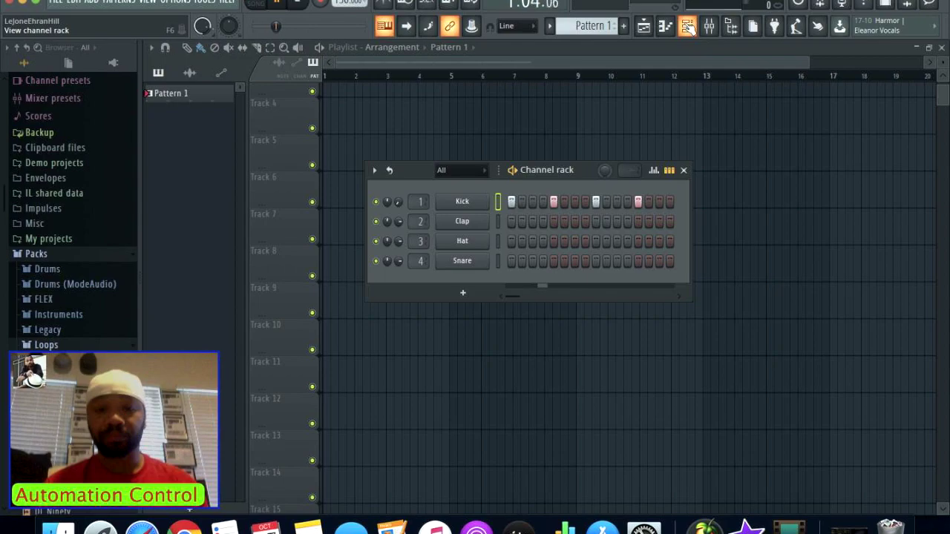
click(461, 203)
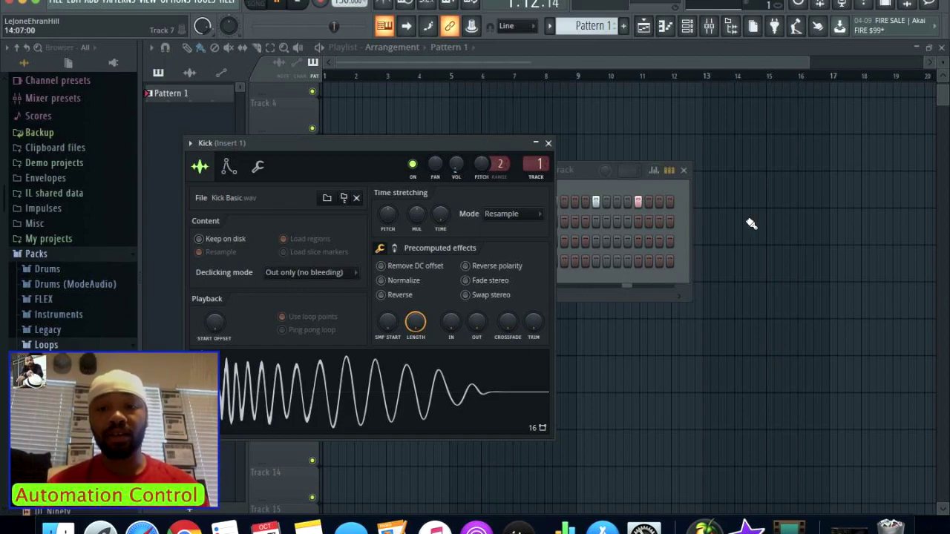
key(F12)
- Reopen the channel rack and scroll the playlist up to Track 1's Pattern 1 clips
click(689, 29)
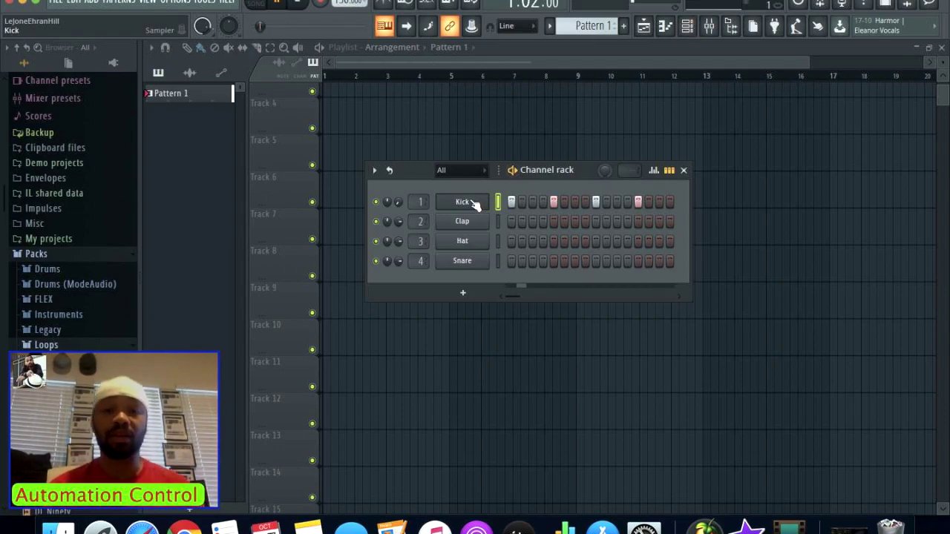
scroll(392, 151, up, 3)
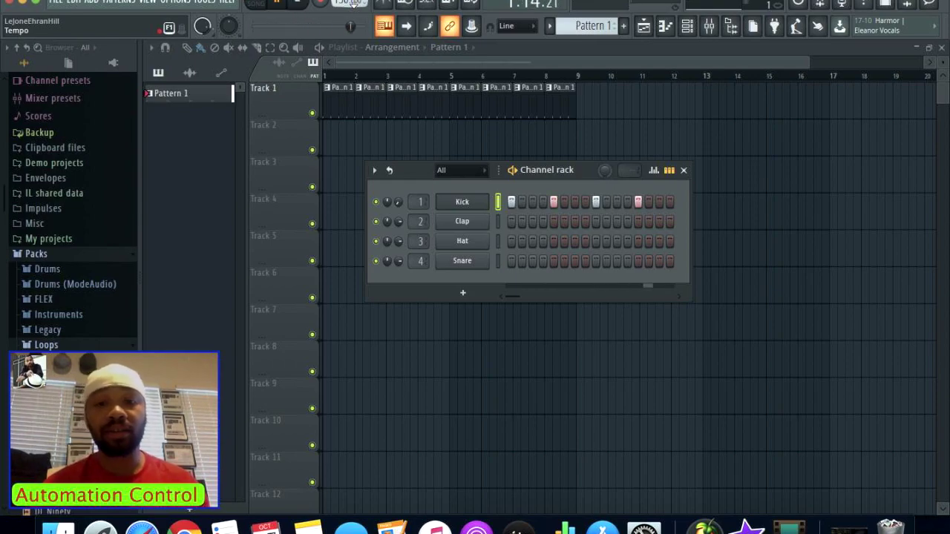
- Create a 'Kick - Channel panning' automation clip from the Kick PAN knob, plus an extra clip at bar 12
click(463, 201)
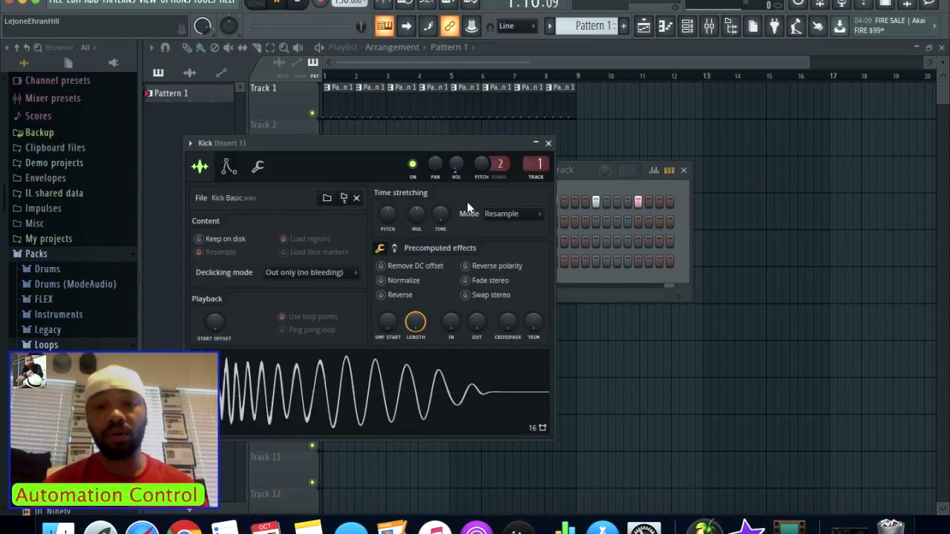
right_click(437, 165)
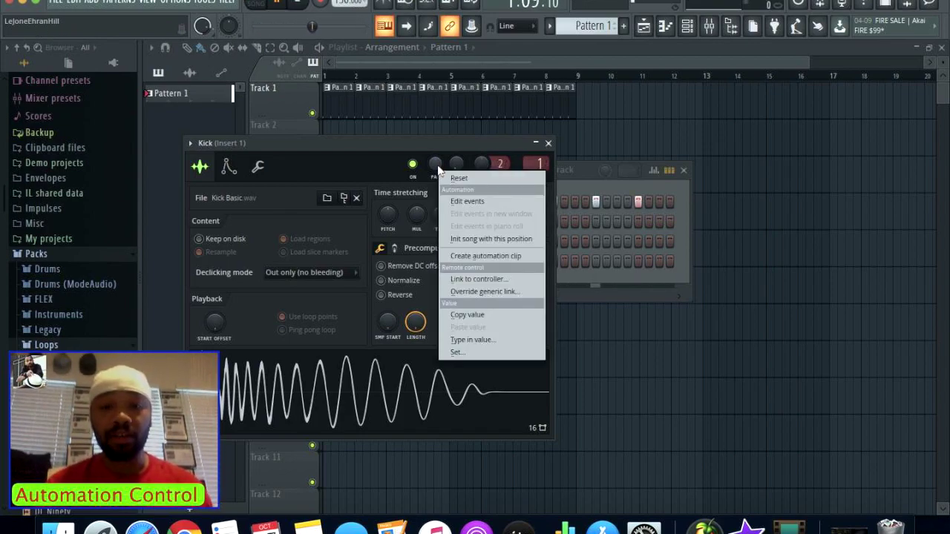
click(512, 256)
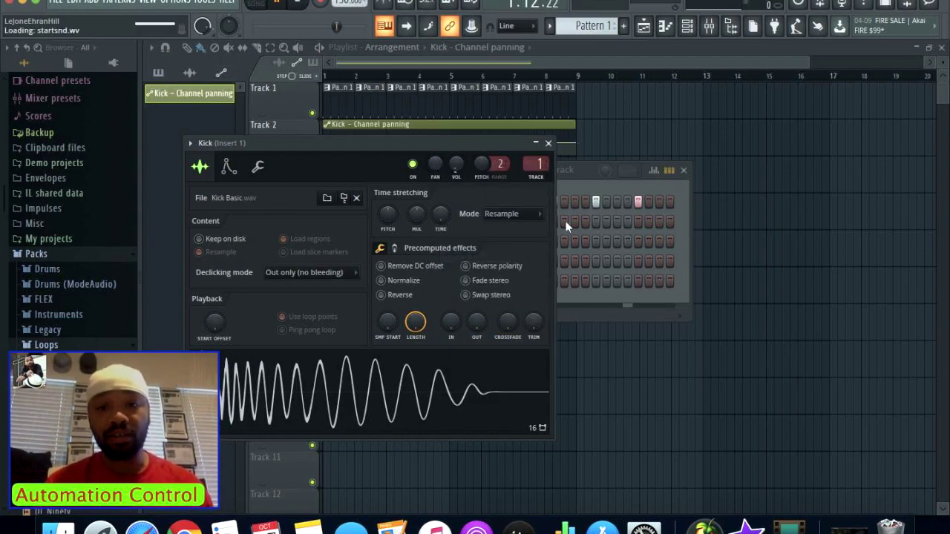
click(661, 138)
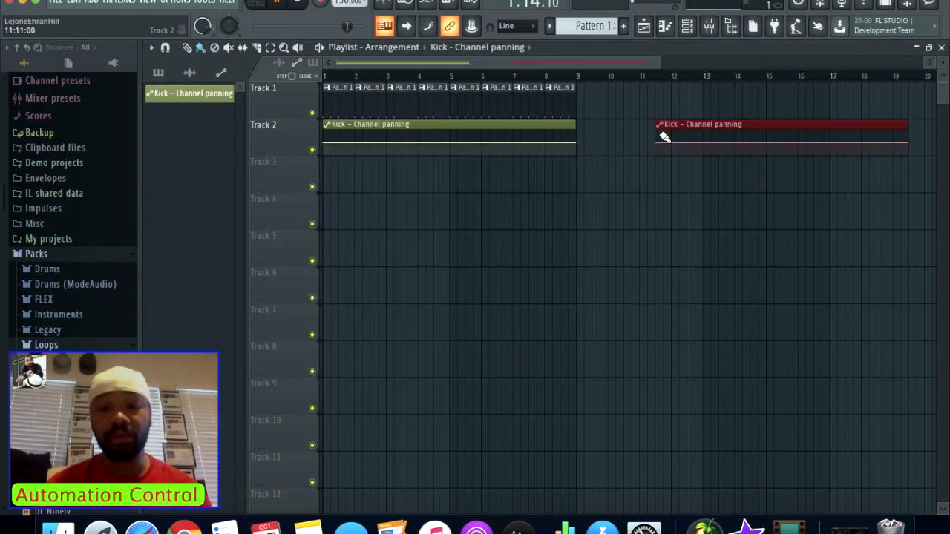
- Delete the extra panning clip at bar 12 and enlarge the Track 2 automation lane
right_click(670, 126)
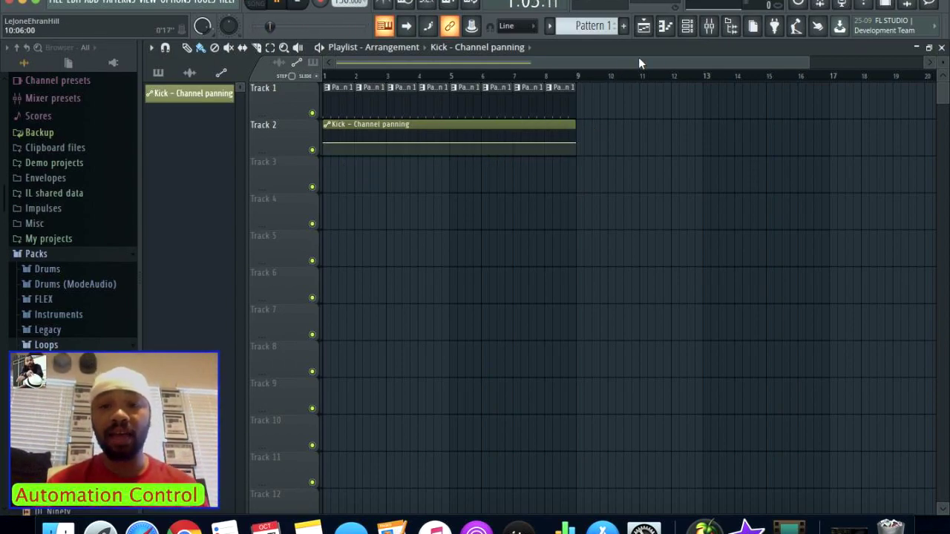
click(688, 30)
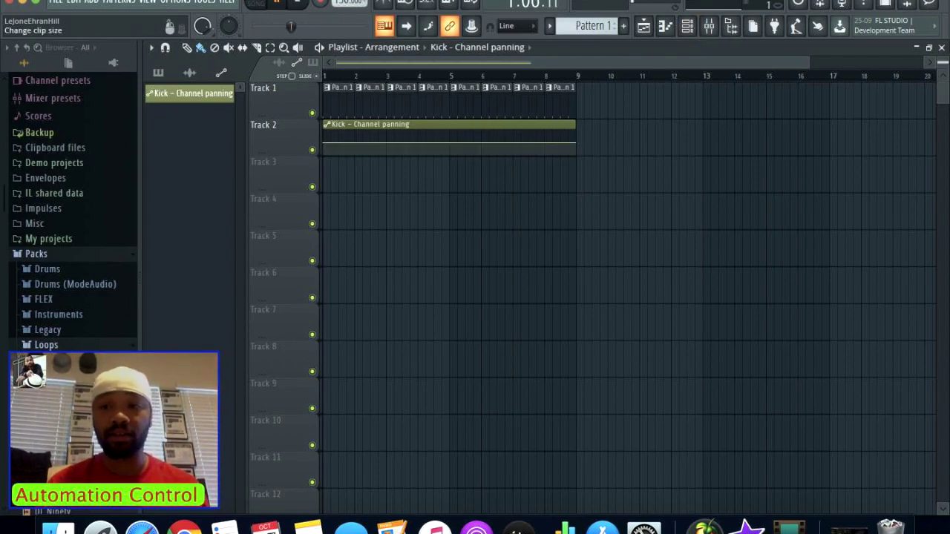
scroll(899, 68, up, 4)
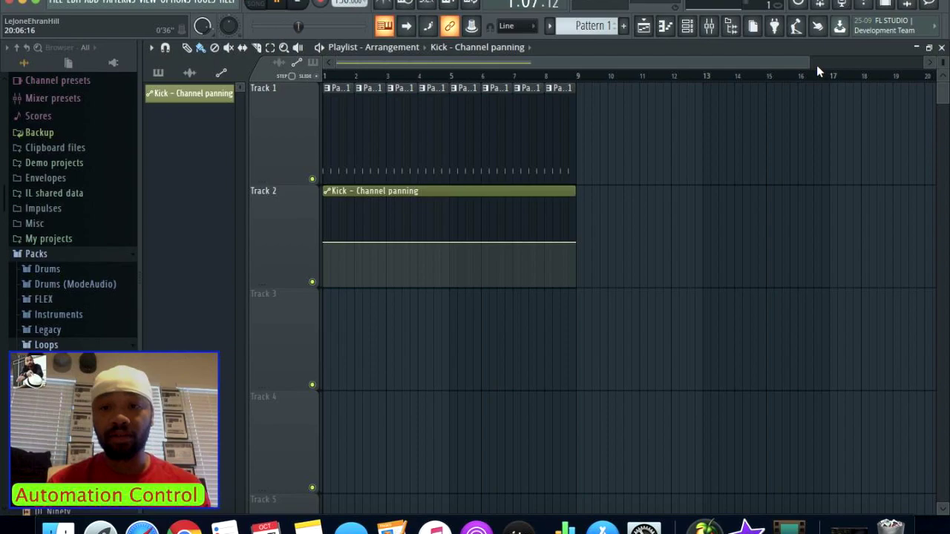
drag(813, 64, 671, 66)
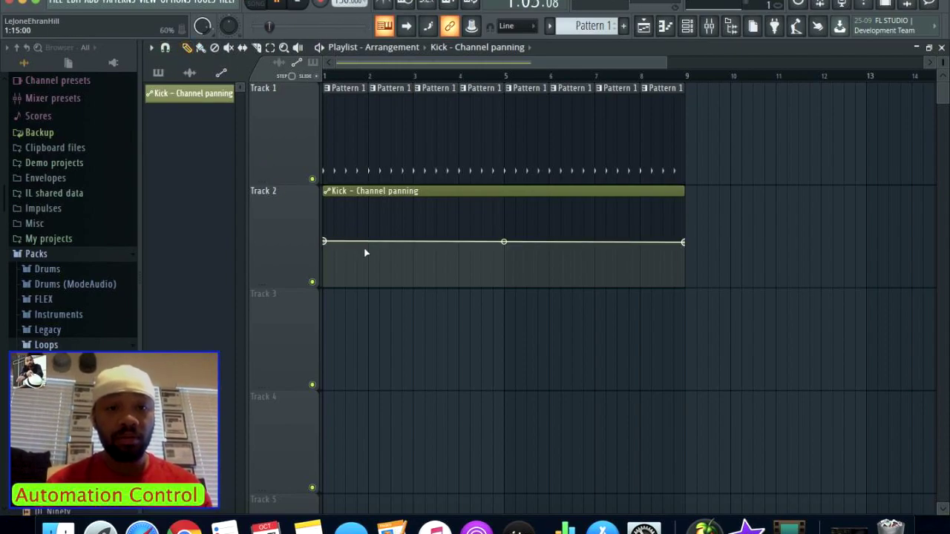
- Shape a zigzag left-right panning curve peaking at 100% and trim the clip to bars 1–3
drag(351, 241, 351, 240)
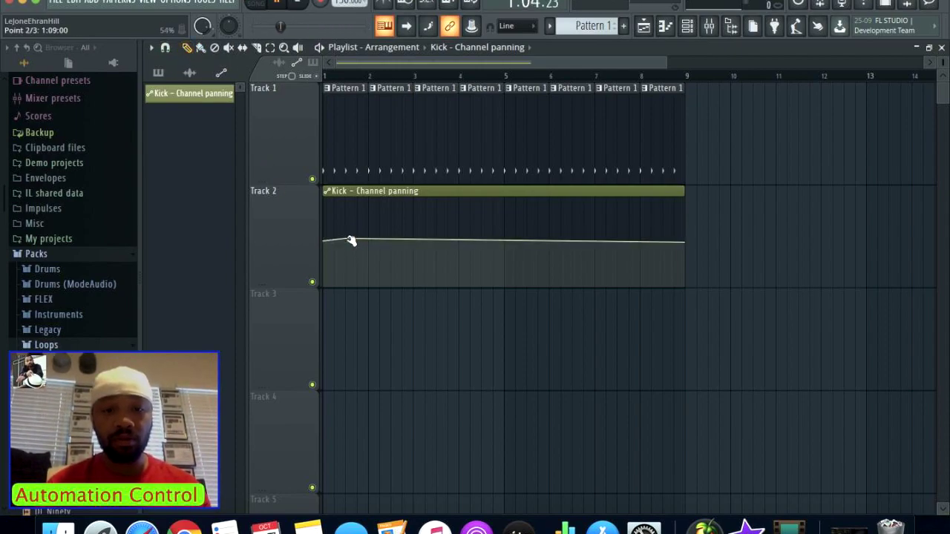
right_click(386, 238)
right_click(407, 238)
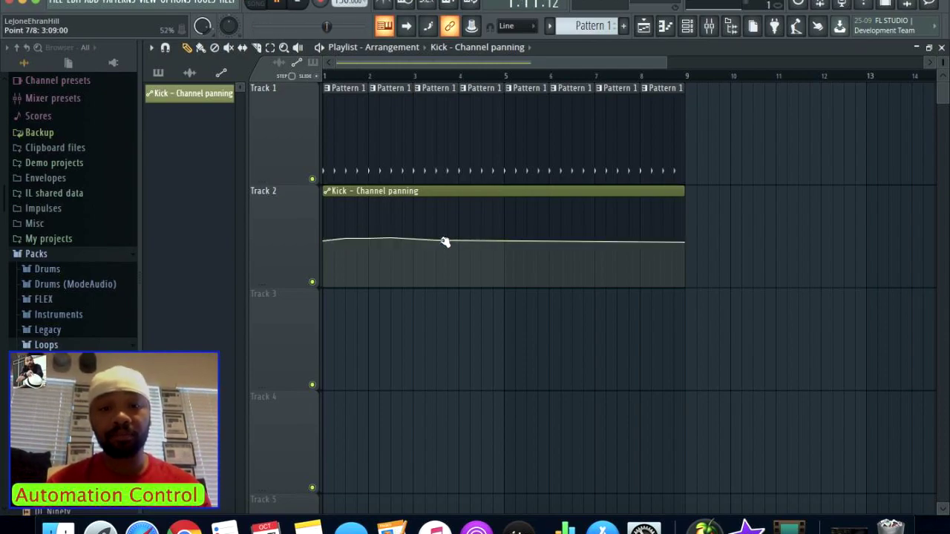
drag(346, 239, 347, 194)
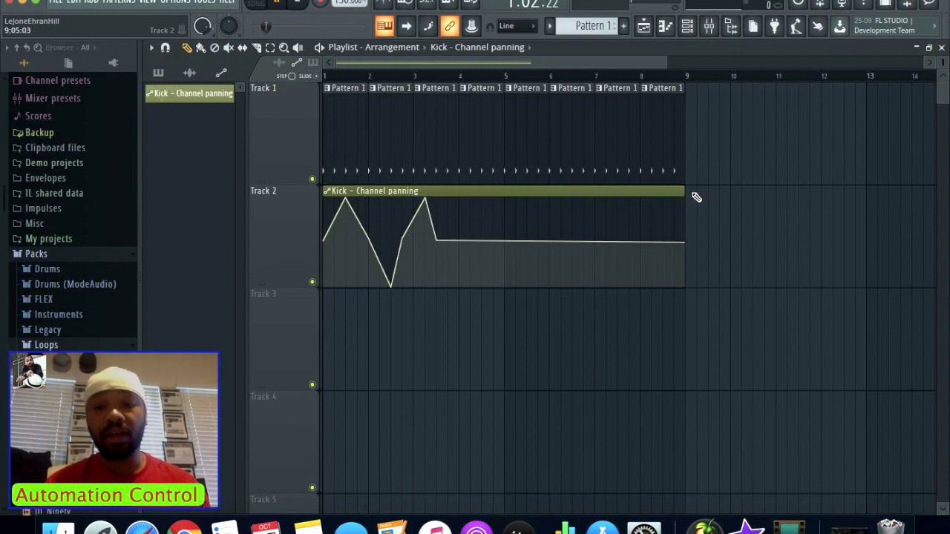
mouse_move(684, 193)
mouse_down()
mouse_move(462, 201)
mouse_move(678, 192)
mouse_up()
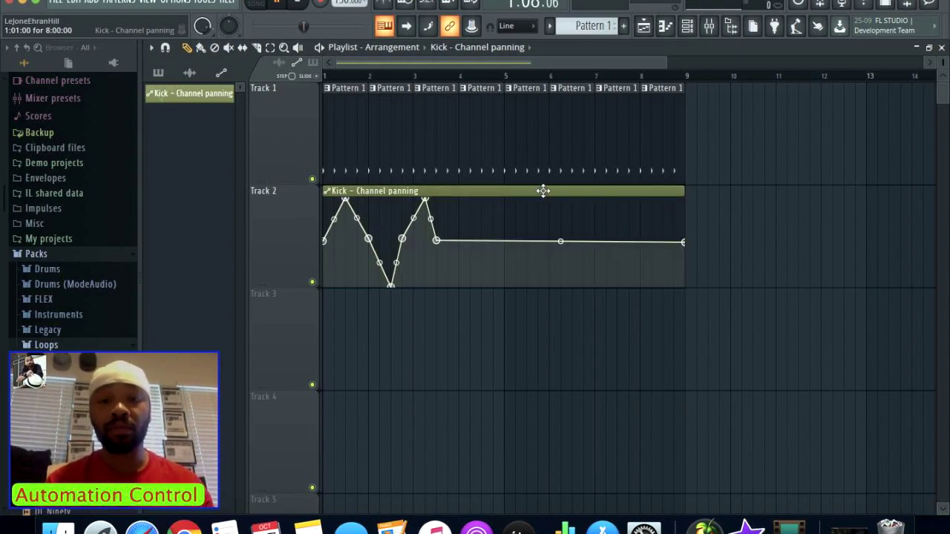
drag(682, 191, 461, 197)
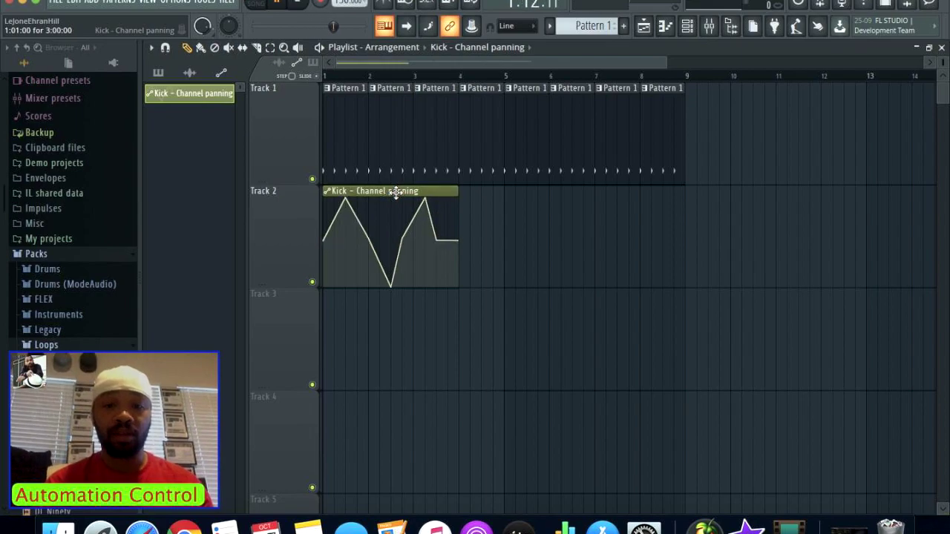
- Add panning clip copies at bars 4 and 7 on Track 2 and a Pattern 1 clip at bar 9
click(469, 199)
click(604, 195)
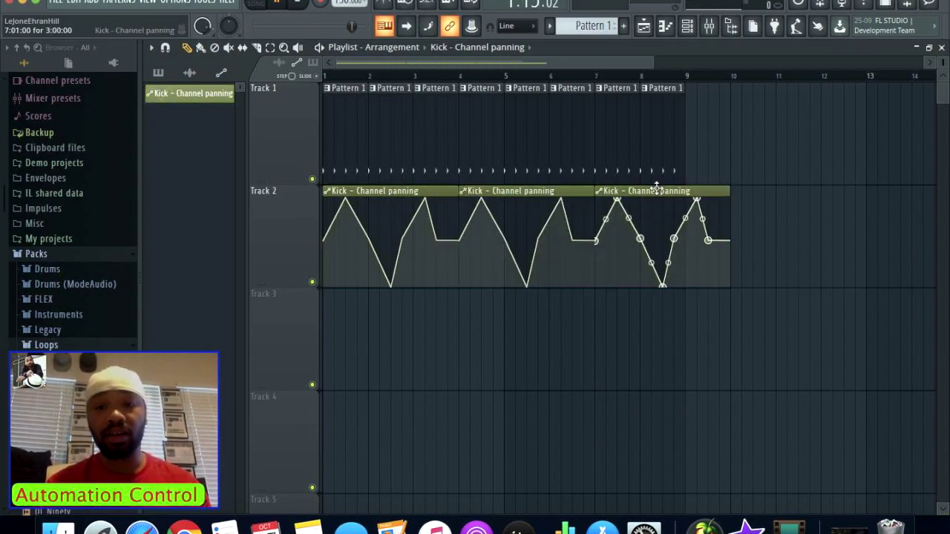
click(669, 164)
click(691, 164)
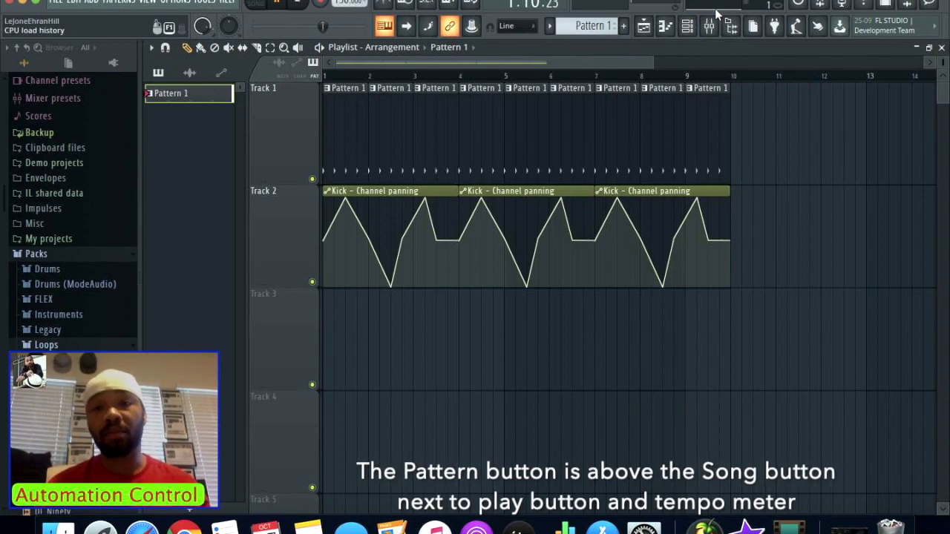
- Play the arrangement in song mode, move the channel rack down, and open the Kick channel settings
click(692, 26)
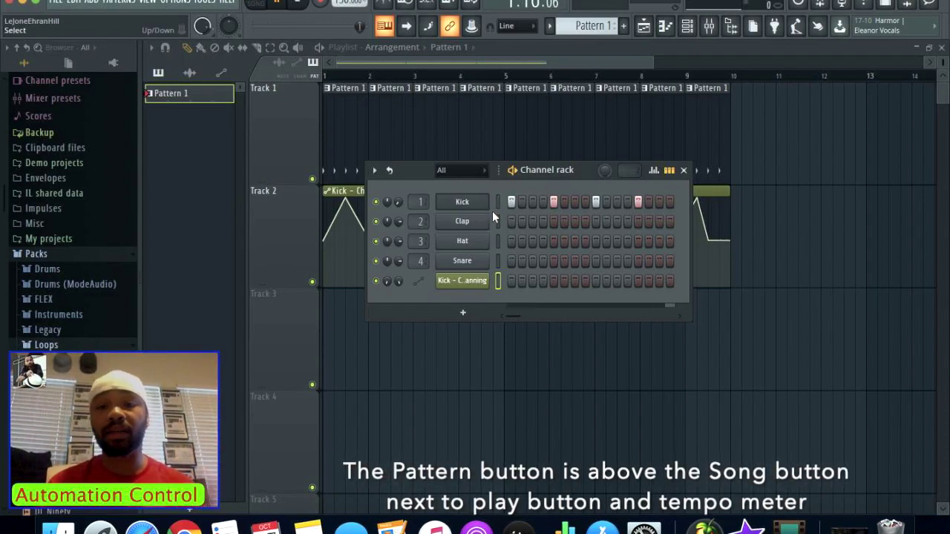
click(259, 5)
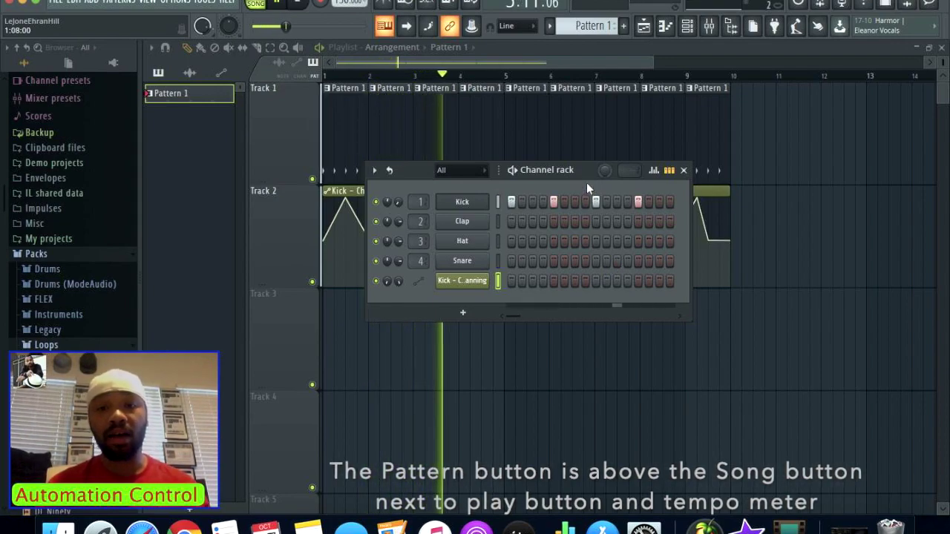
drag(581, 169, 611, 328)
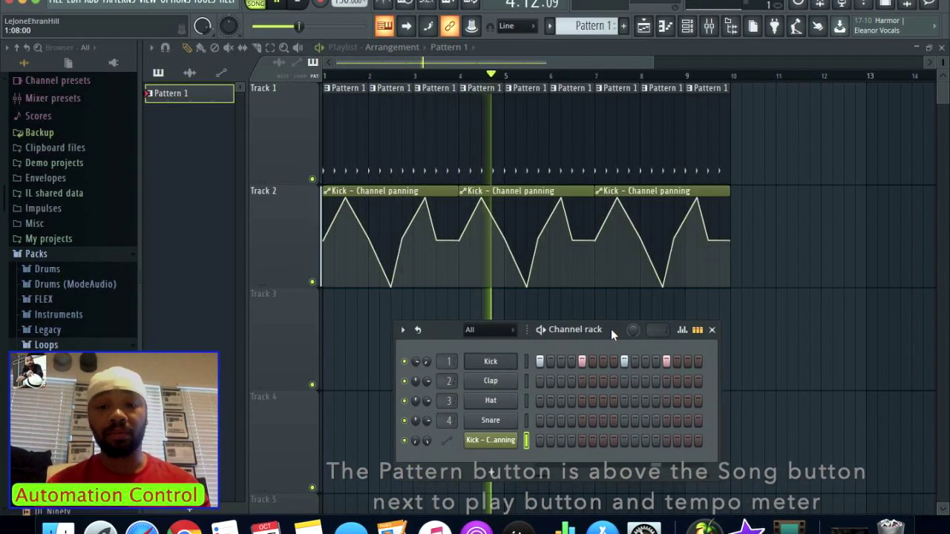
click(490, 363)
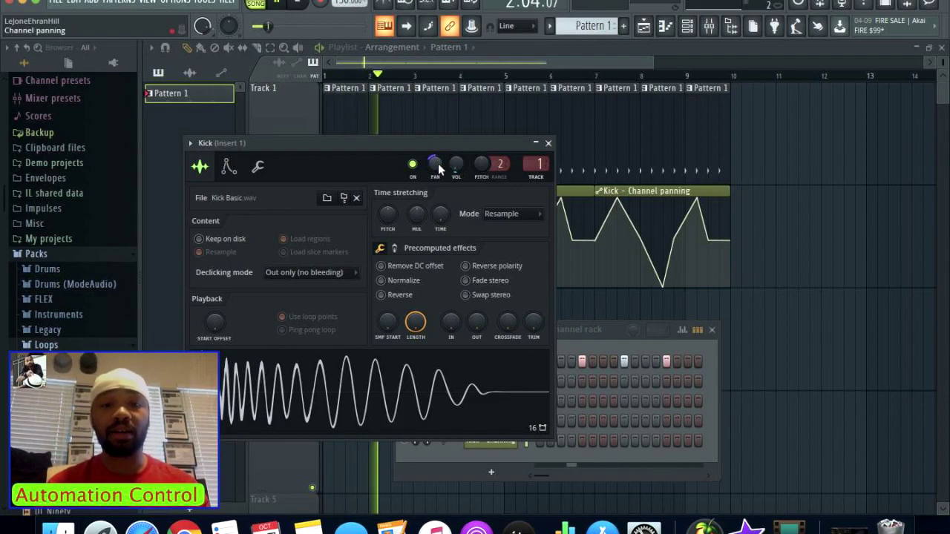
- Move the Kick settings window aside and close it, then open the mixer
drag(412, 146, 759, 186)
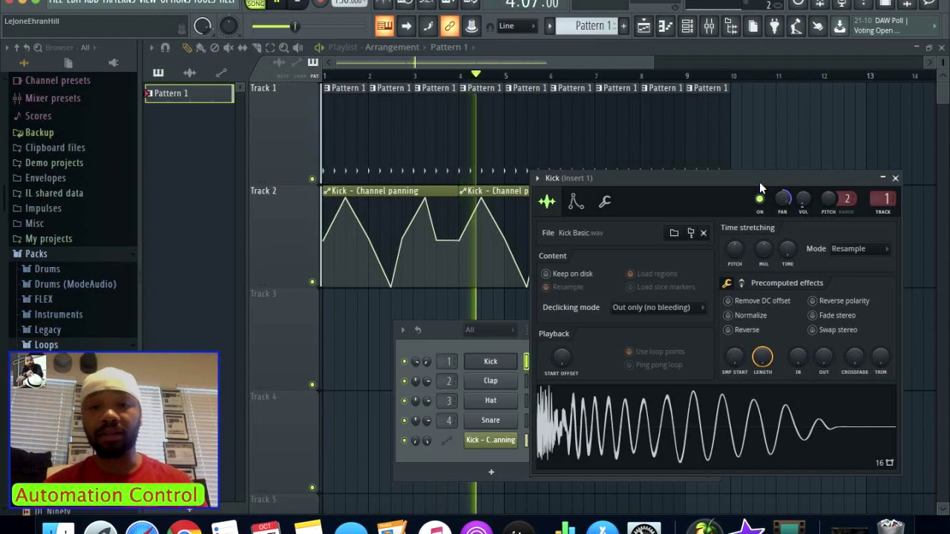
drag(733, 181, 742, 158)
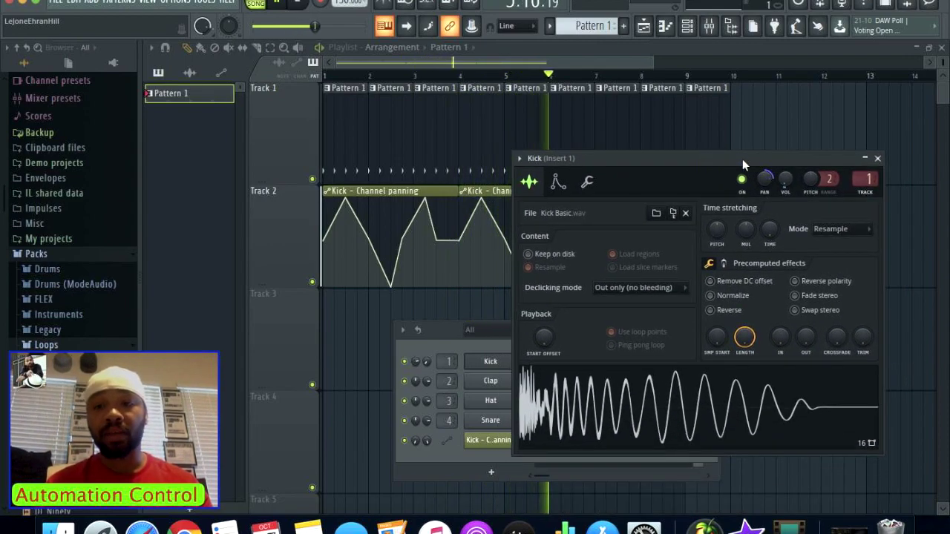
click(877, 159)
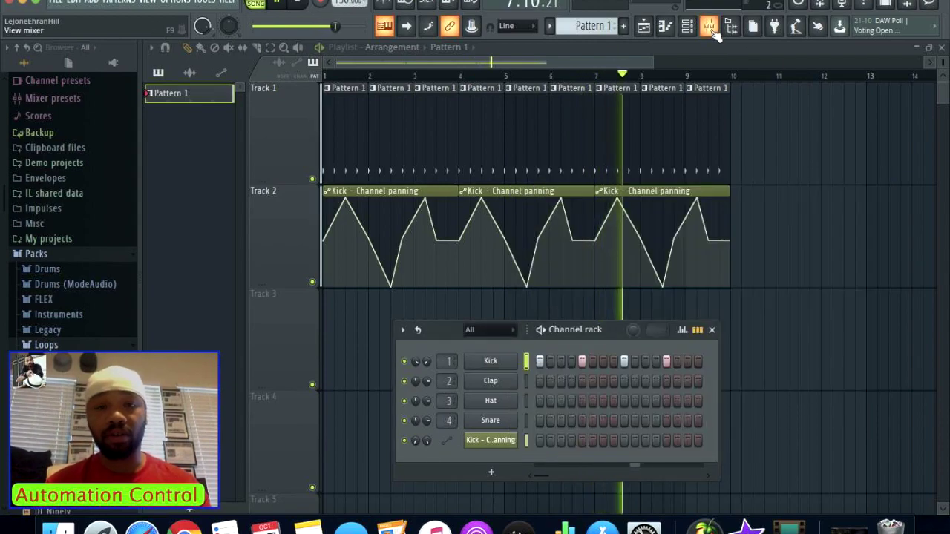
click(711, 31)
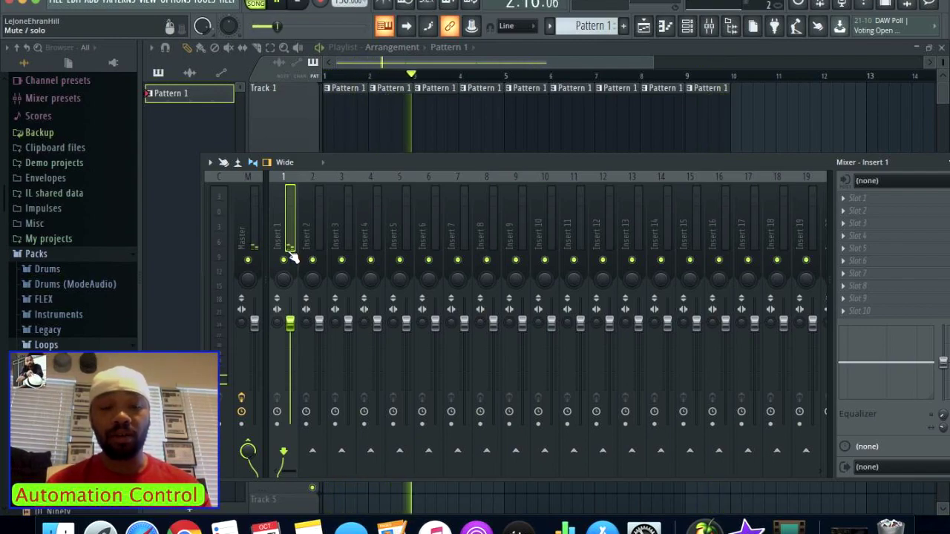
- With the mixer moved aside, turn the Kick channel volume down and back up, then close its settings
drag(397, 164, 859, 91)
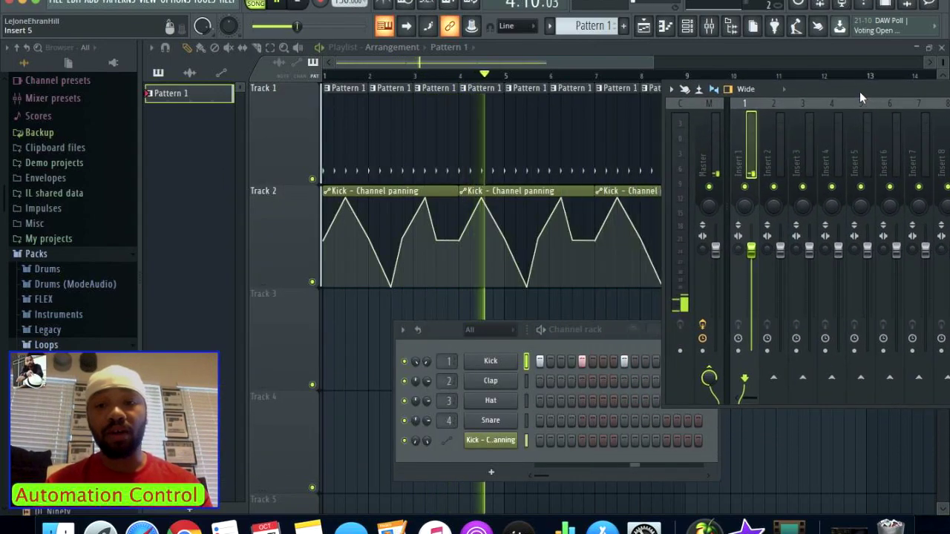
click(493, 361)
drag(693, 158, 440, 188)
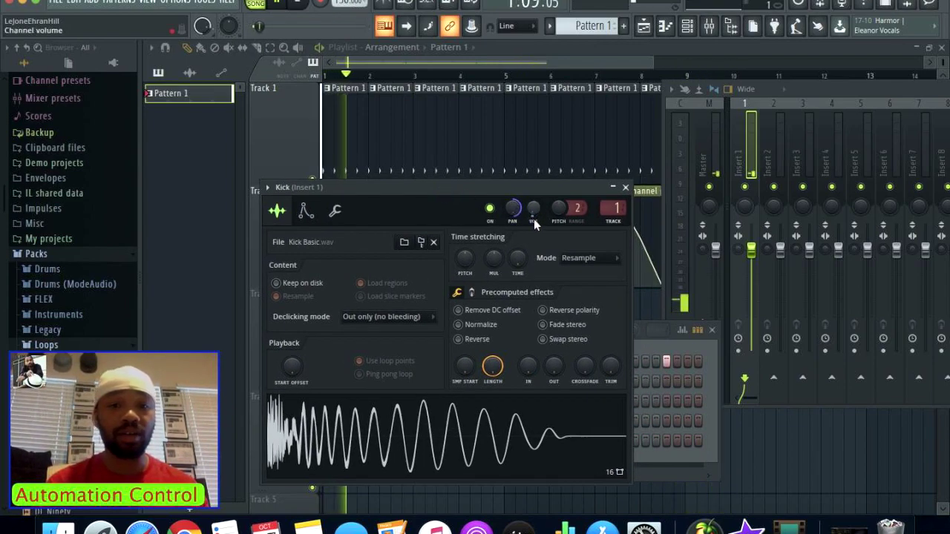
mouse_move(535, 208)
mouse_down()
mouse_move(534, 252)
mouse_move(535, 211)
mouse_up()
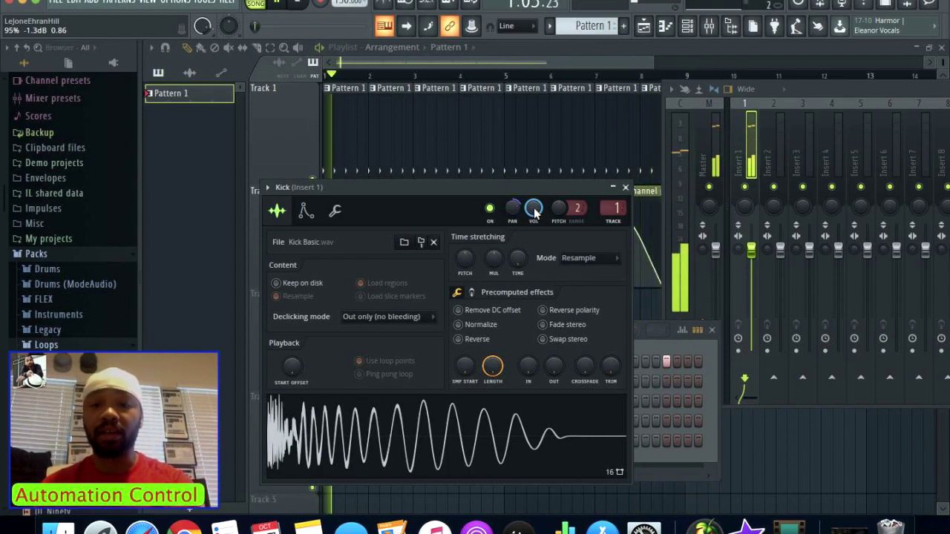
mouse_move(534, 211)
mouse_down()
mouse_move(534, 284)
mouse_move(535, 209)
mouse_up()
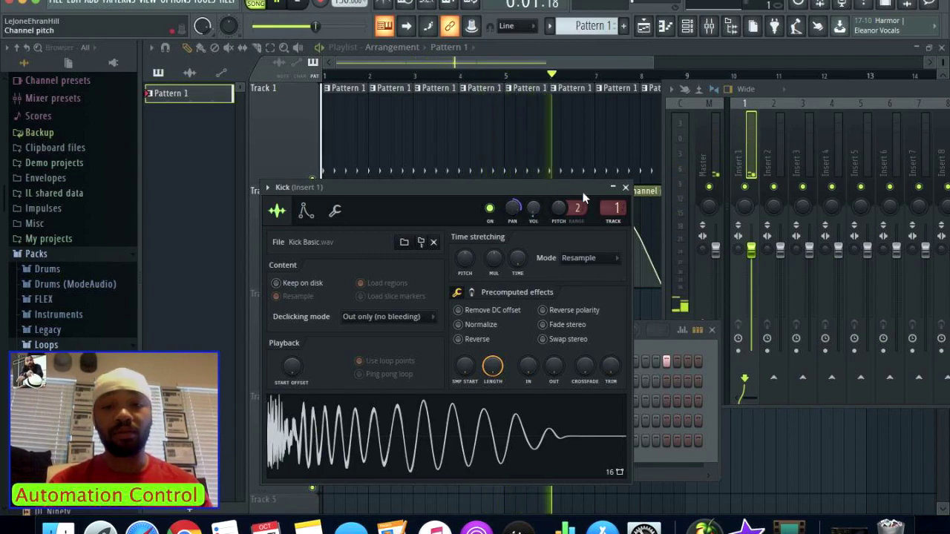
click(626, 188)
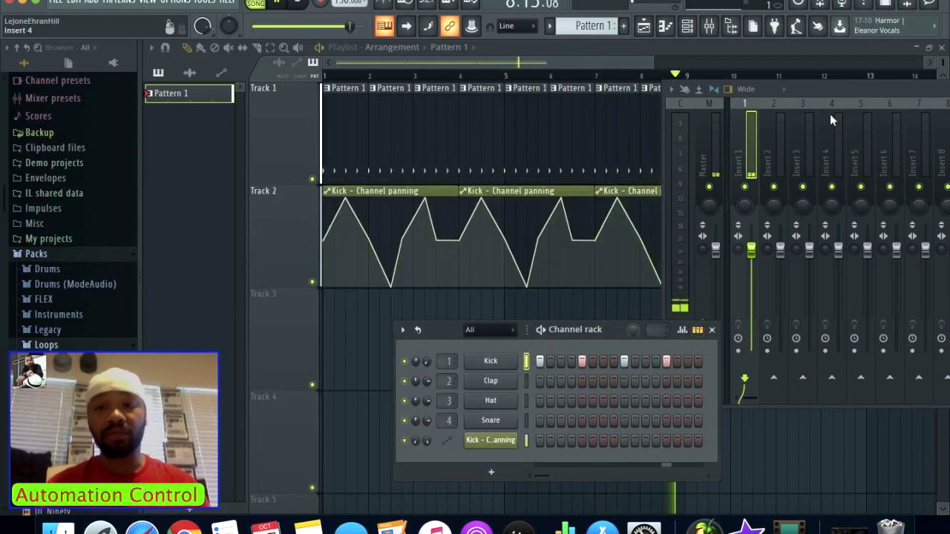
- Bring the mixer to the centre, inspect Insert 2's fader automation options, then close the mixer
drag(851, 84, 442, 224)
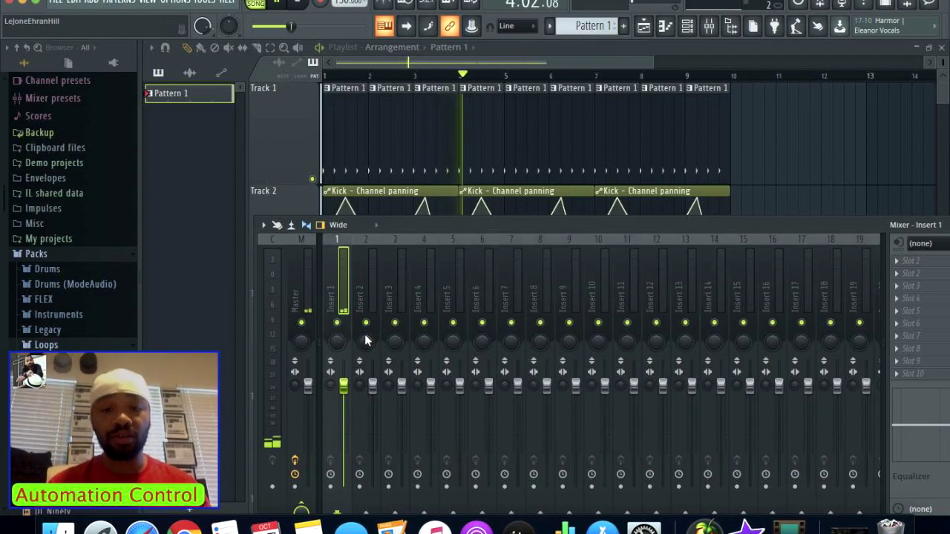
right_click(373, 382)
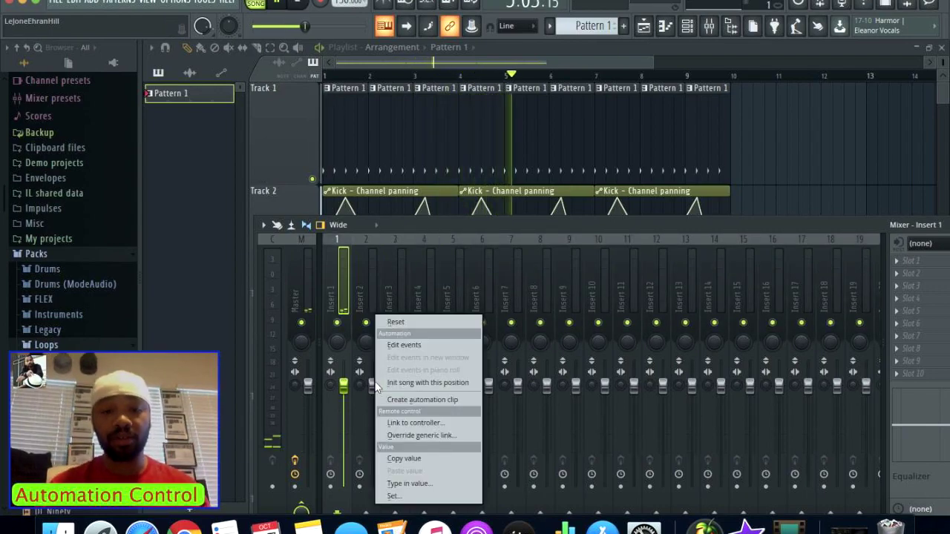
click(515, 224)
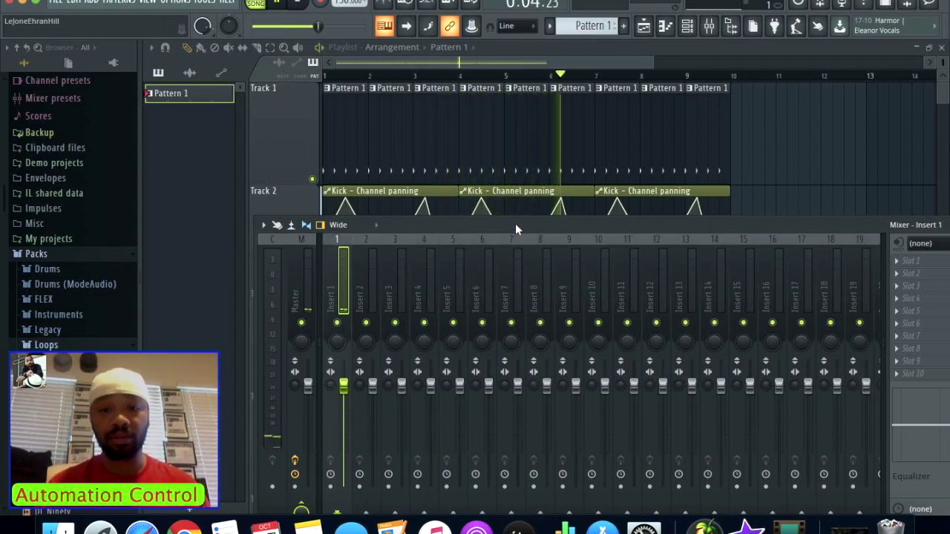
drag(907, 218, 649, 224)
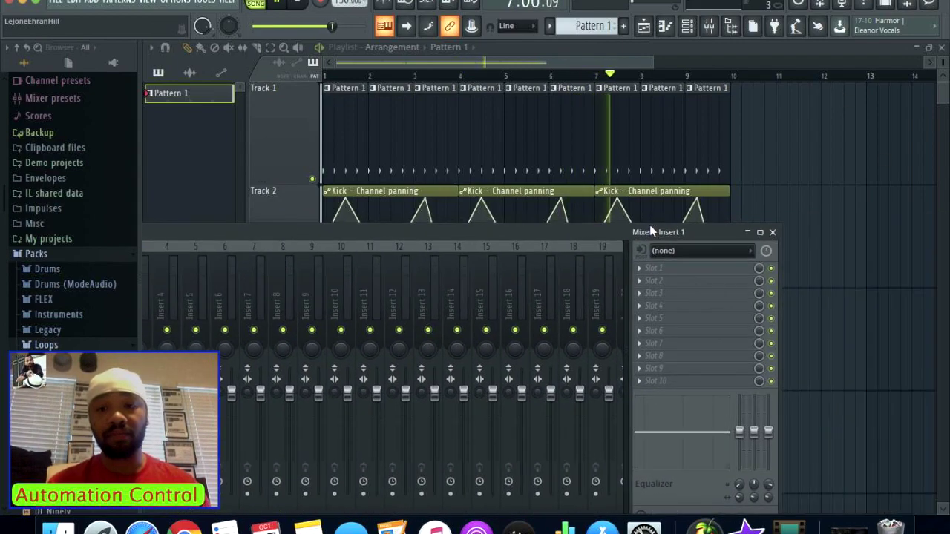
click(771, 229)
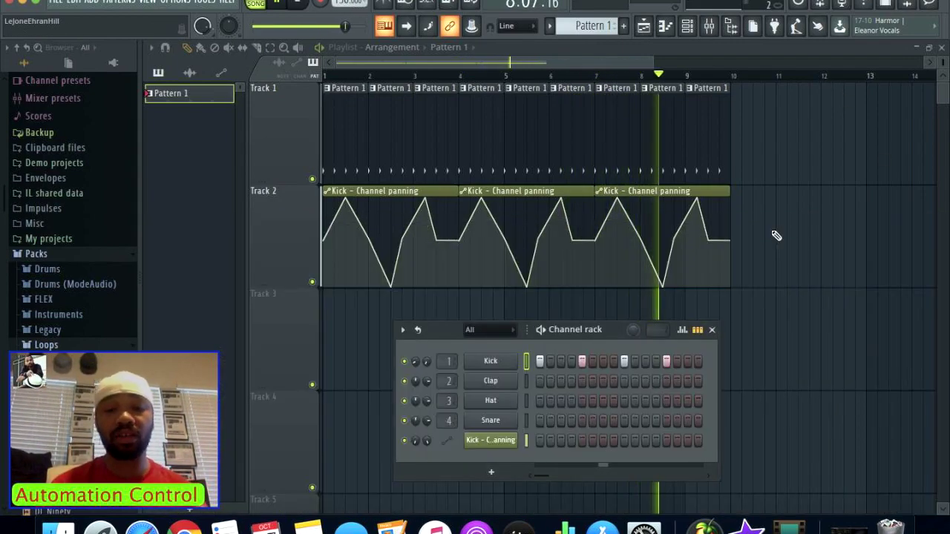